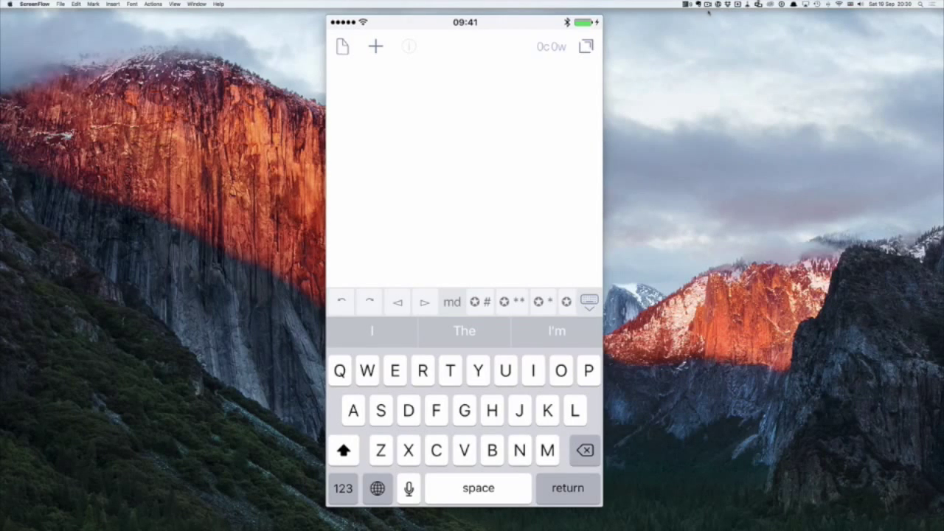
Dictate the draft "Take Barney for a walk tonight" and send it to Todoist with the New Todoist Task action.
left_click(409, 488)
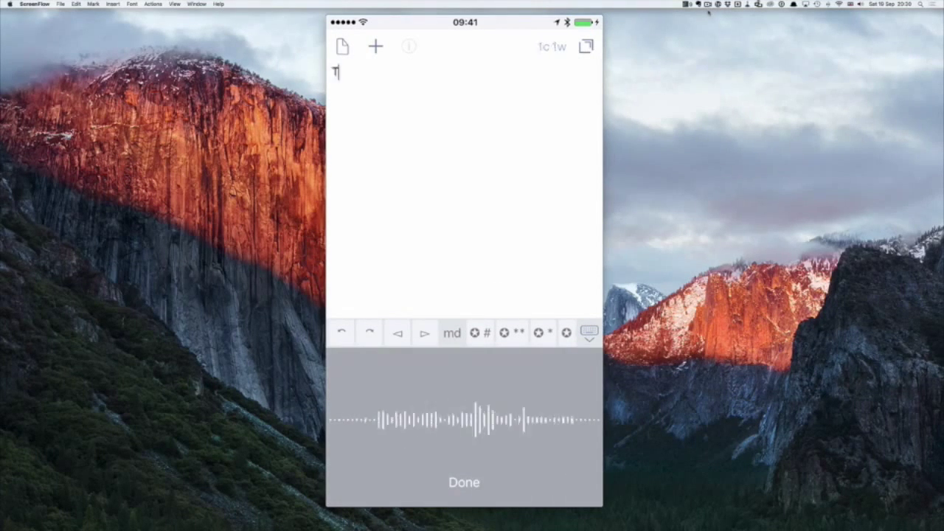
left_click(464, 482)
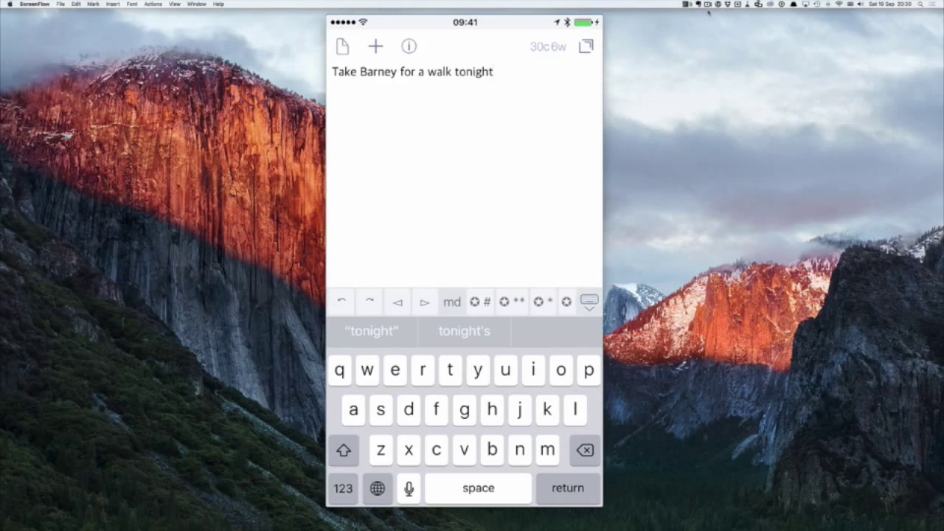
left_click(585, 45)
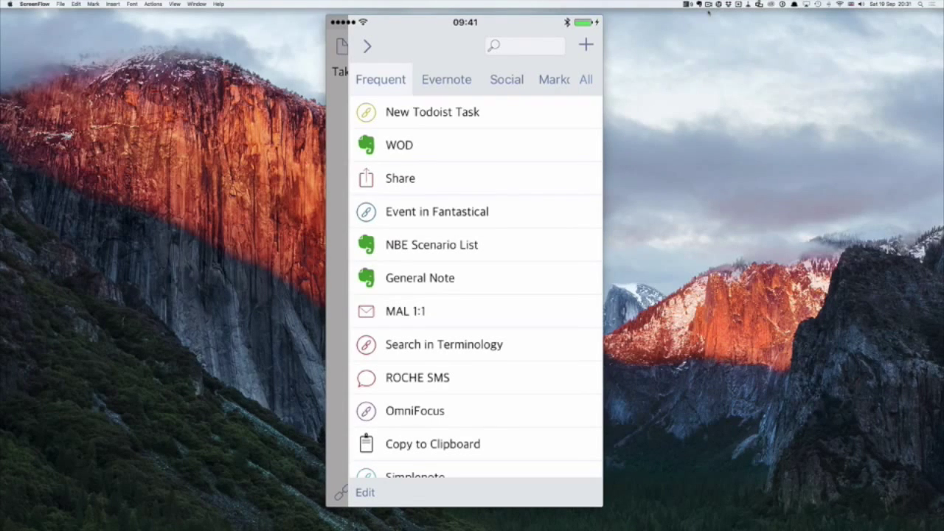
left_click(432, 111)
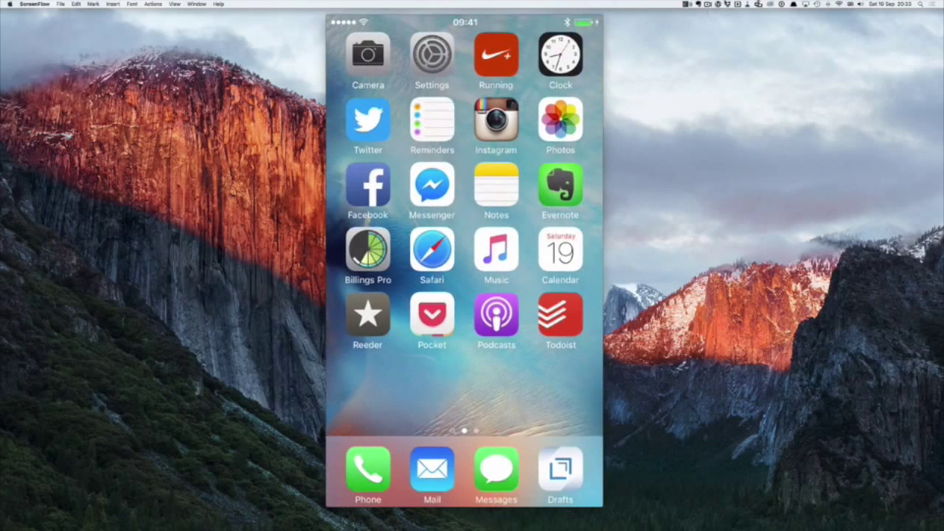
left_click(709, 6)
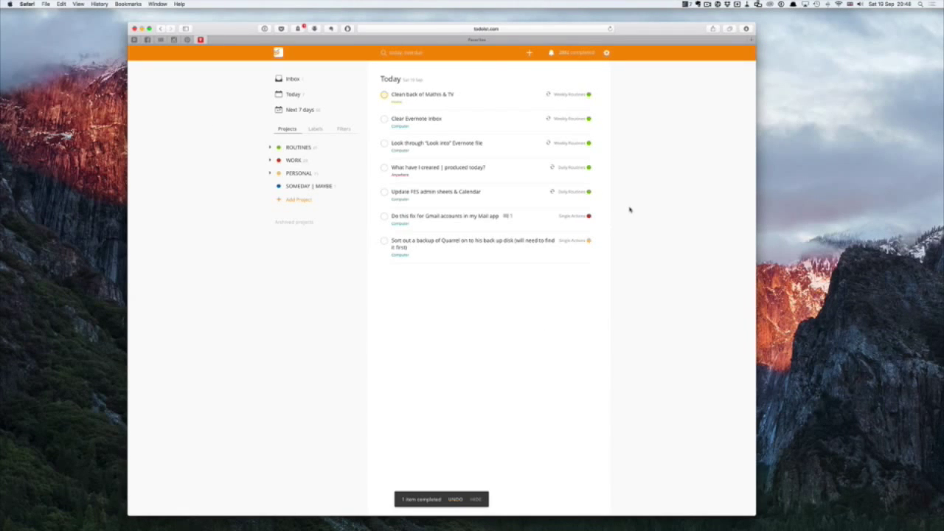
Open the task "Take Barney for a walk tonight" in the Todoist Inbox for editing and add the home label.
left_click(287, 80)
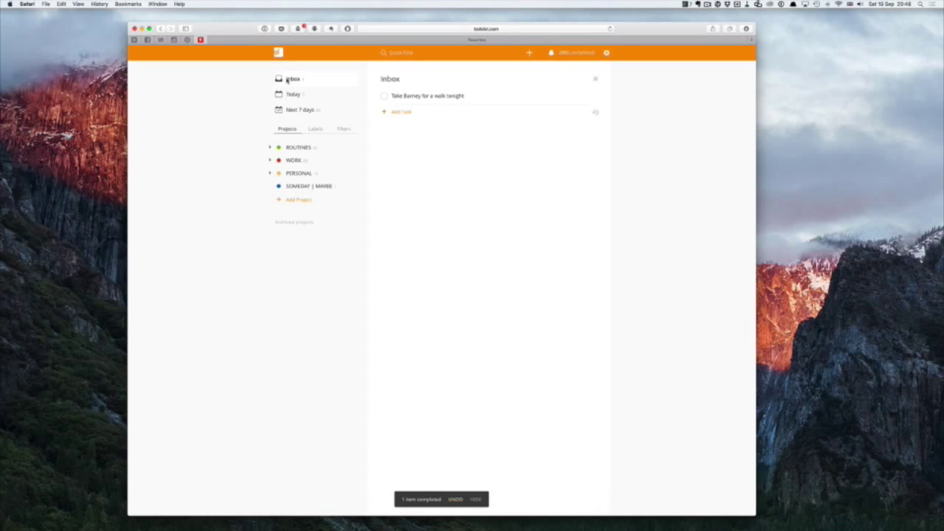
left_click(484, 96)
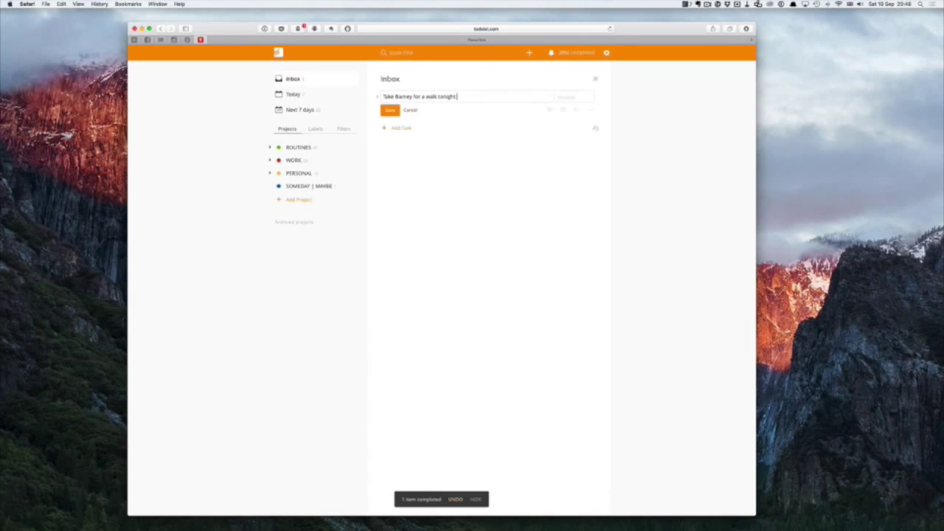
type("#home")
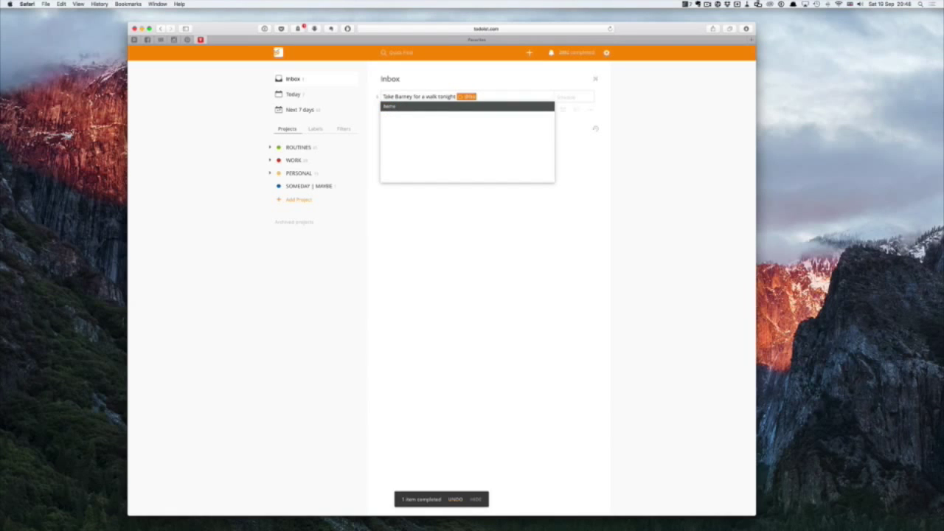
key("Return")
key("Tab")
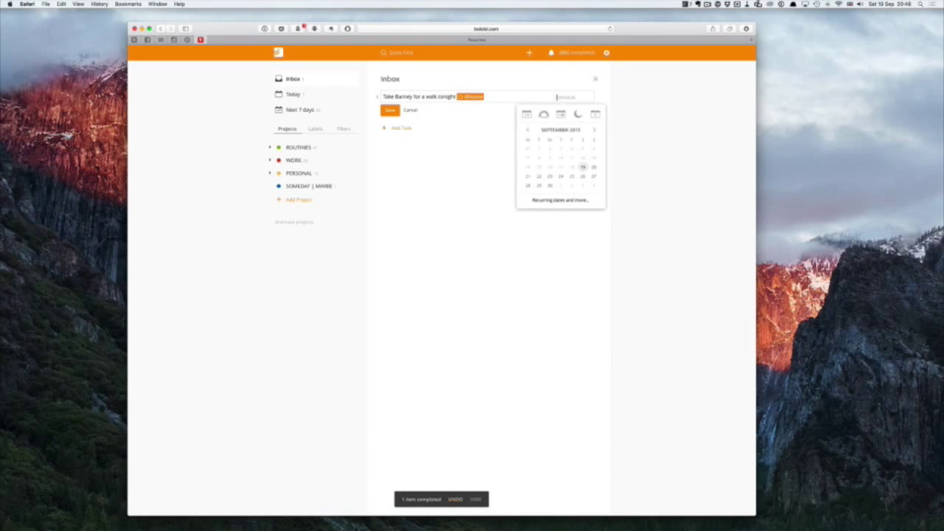
type("Today")
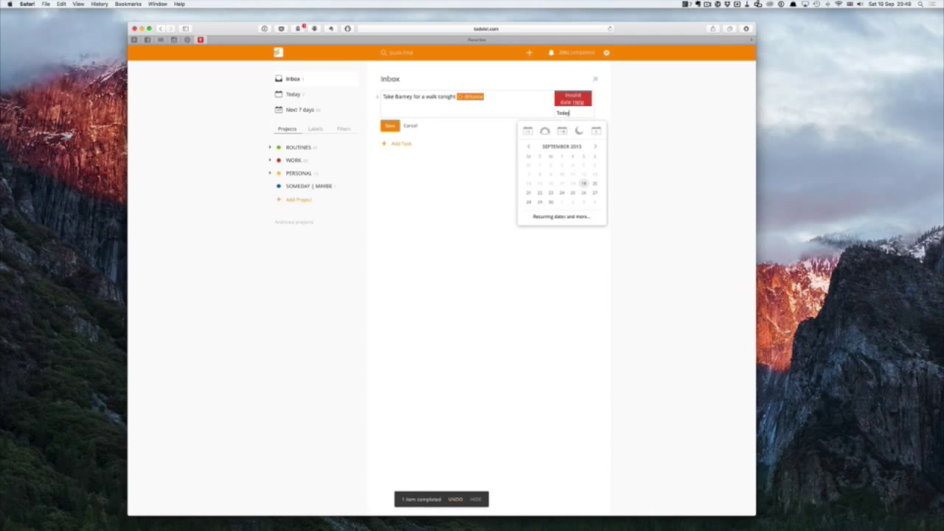
key("BackSpace")
key("BackSpace")
key("BackSpace")
key("BackSpace")
key("BackSpace")
Schedule the walk task for 19 Sep and save it, with the PERSONAL project's subprojects expanded.
left_click(525, 131)
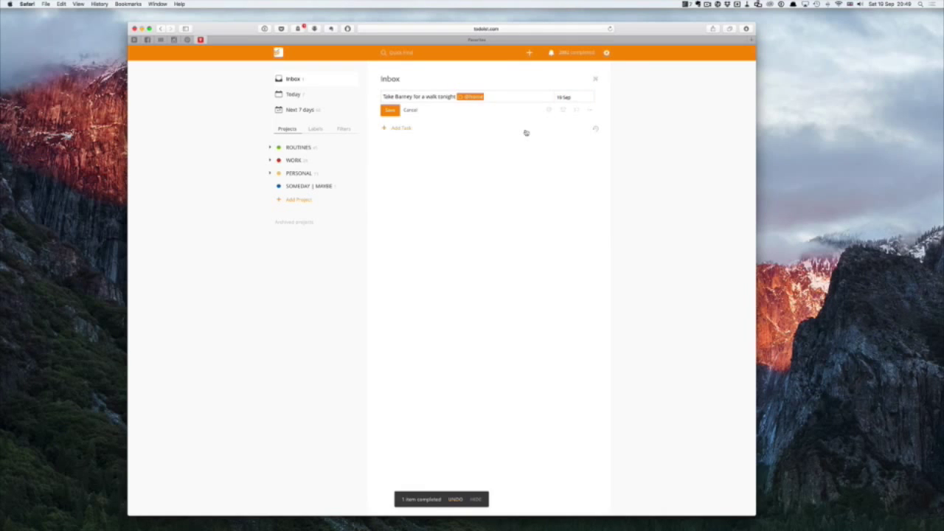
left_click(577, 111)
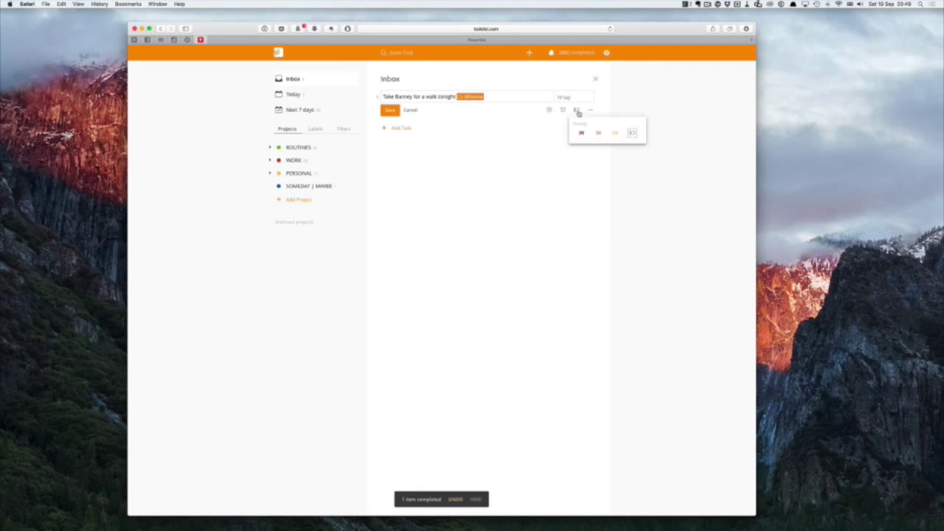
left_click(567, 144)
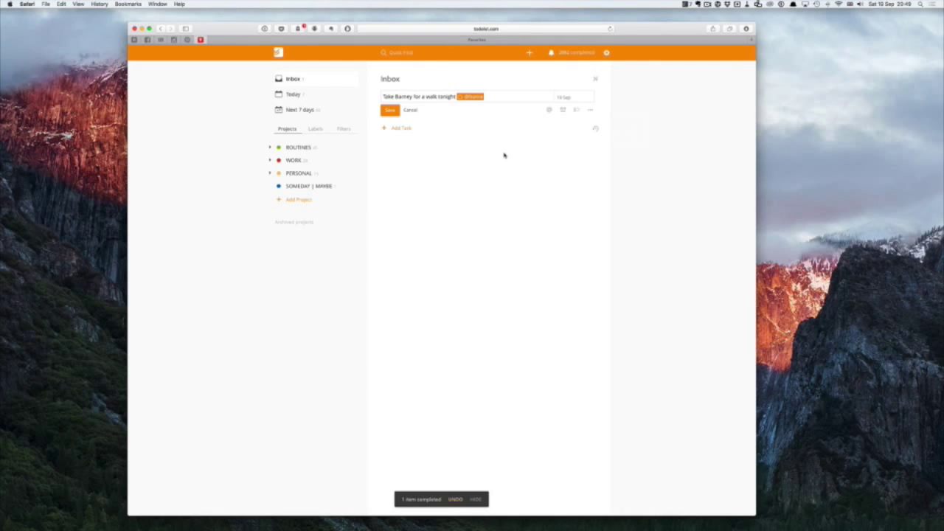
left_click(269, 173)
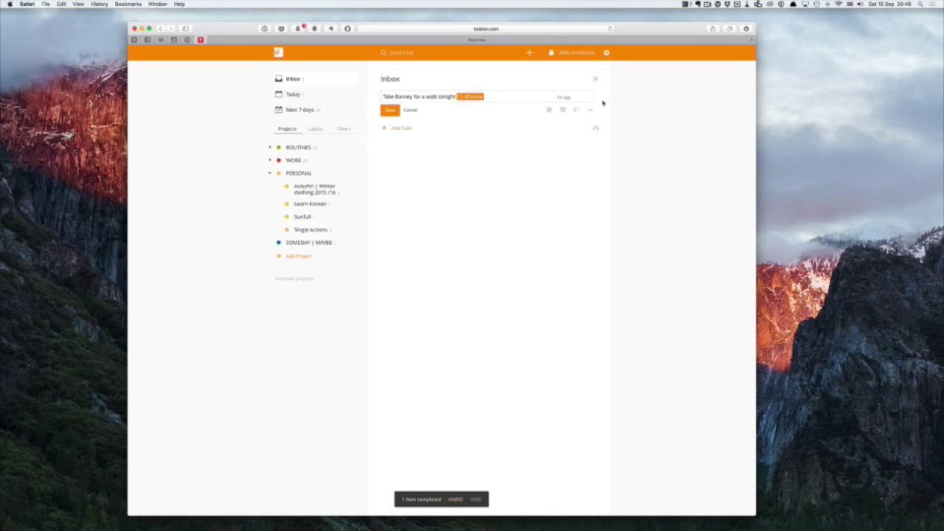
left_click(395, 110)
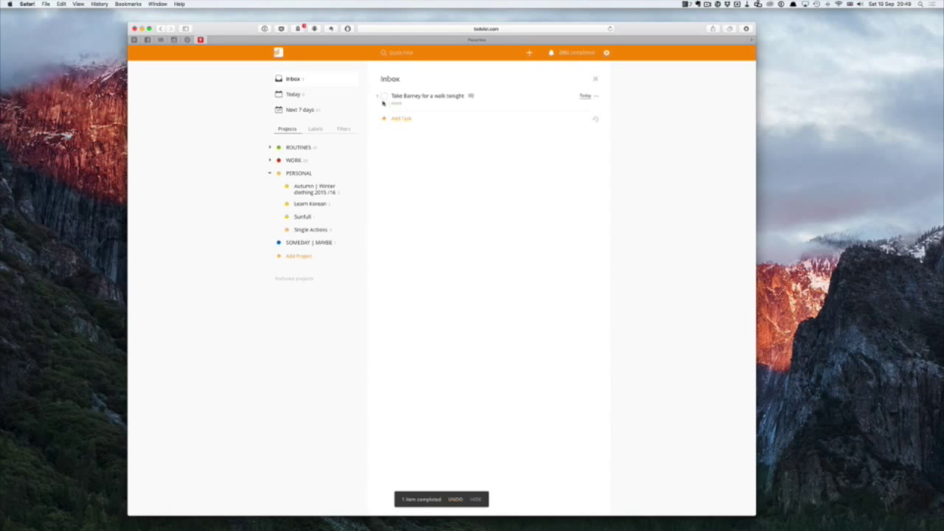
left_click_drag(376, 96, 394, 103)
left_click(595, 96)
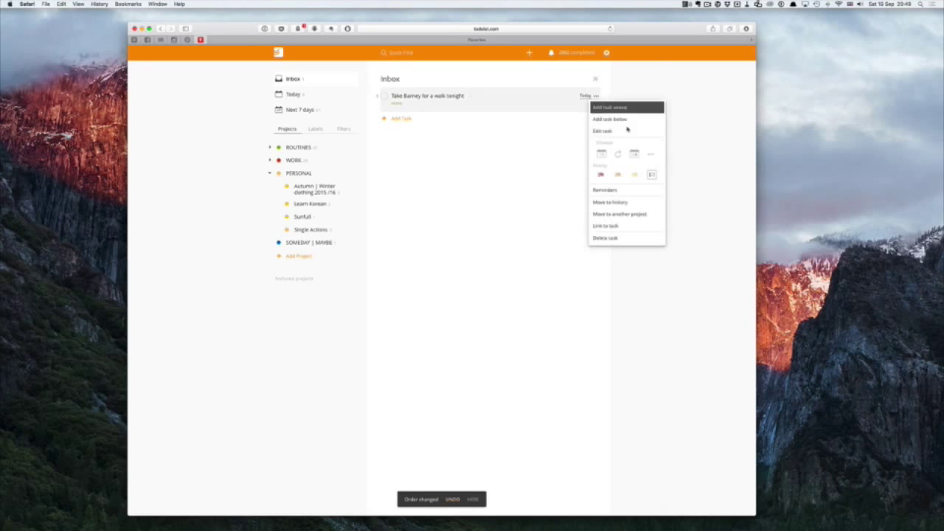
left_click(646, 215)
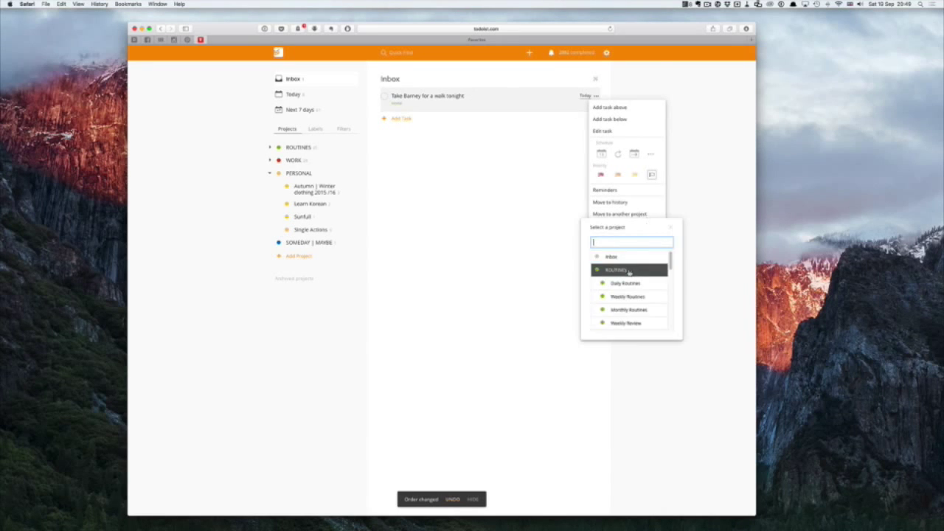
scroll(629, 273, "down", 5)
scroll(629, 273, "up", 5)
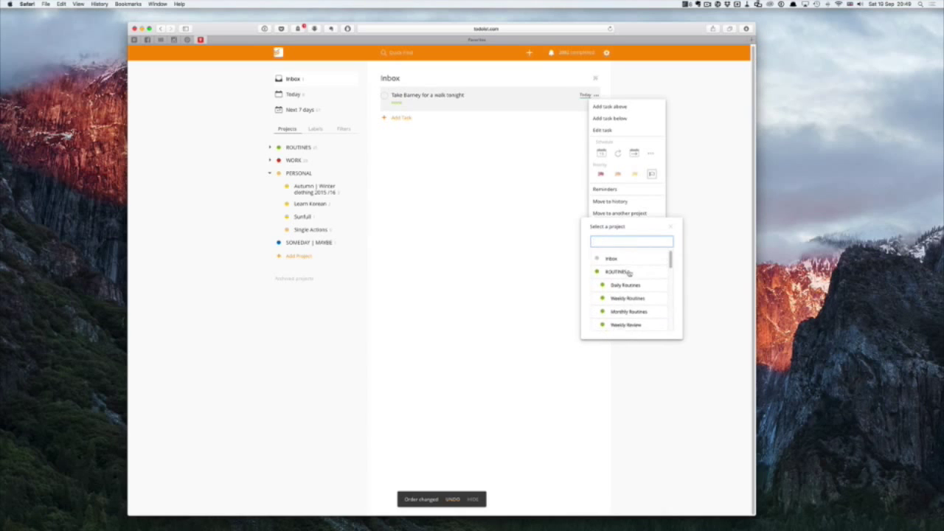
left_click(554, 216)
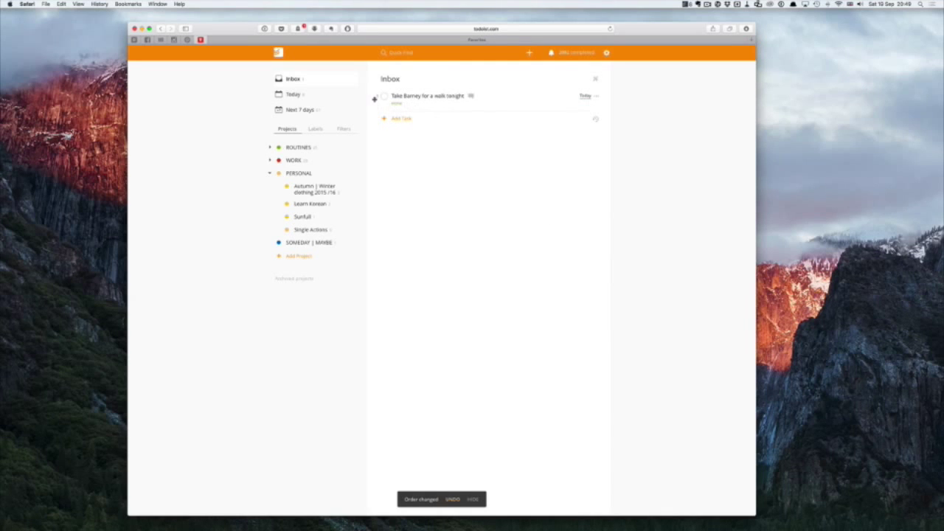
Move the walk task from the Inbox into the Single Actions project under PERSONAL and show the Today list.
left_click_drag(375, 98, 325, 229)
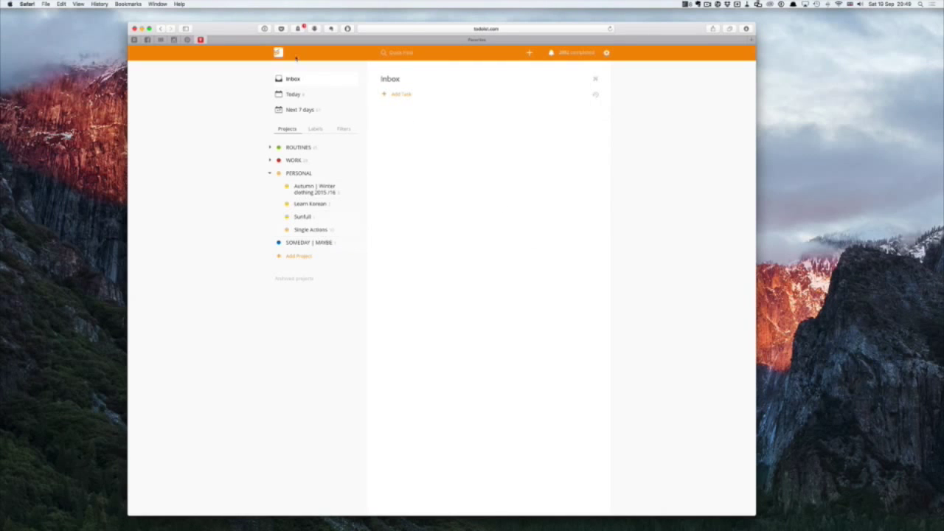
left_click(299, 95)
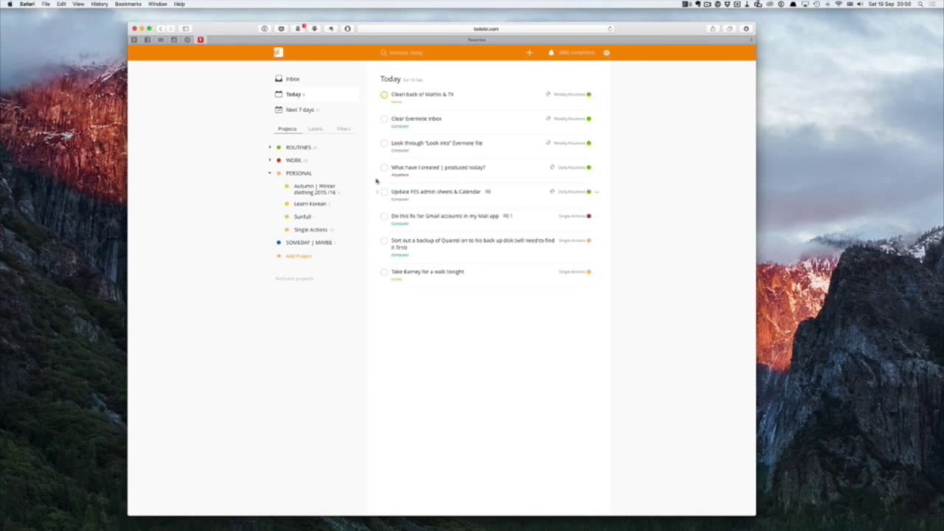
Inspect the Dashboard filter's query and compare the filter's task list with the Today view.
left_click(343, 129)
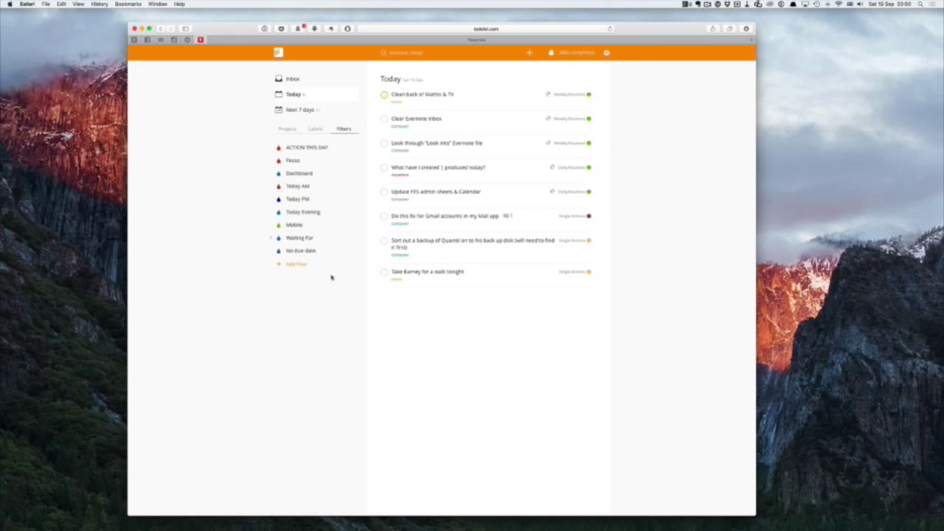
left_click(300, 174)
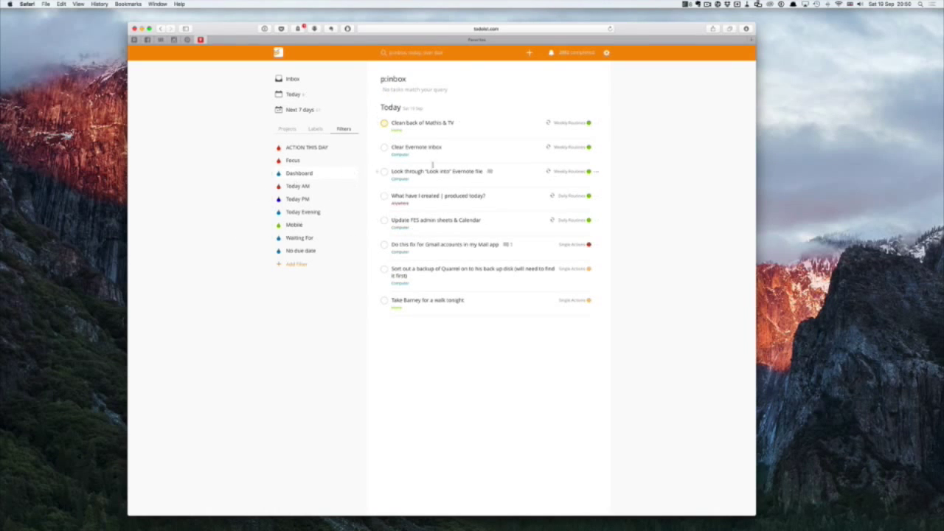
left_click(352, 177)
left_click(359, 183)
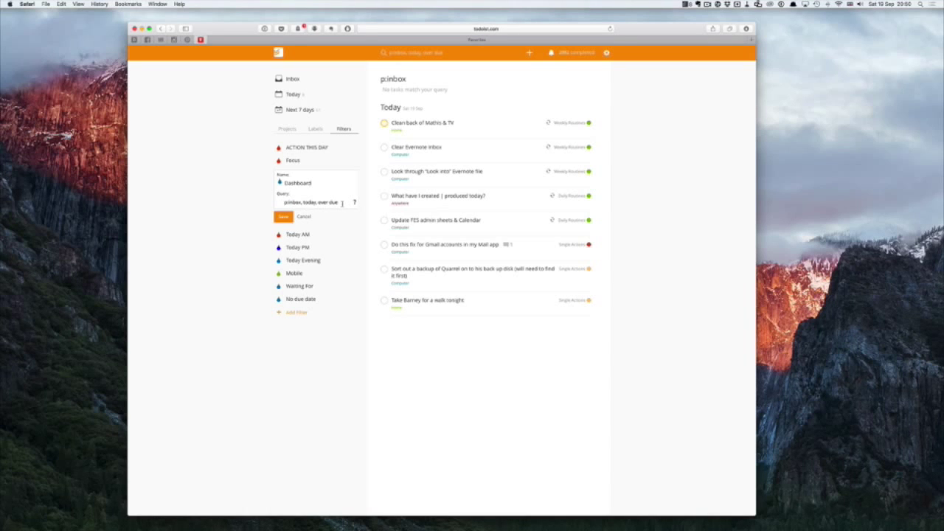
left_click(289, 217)
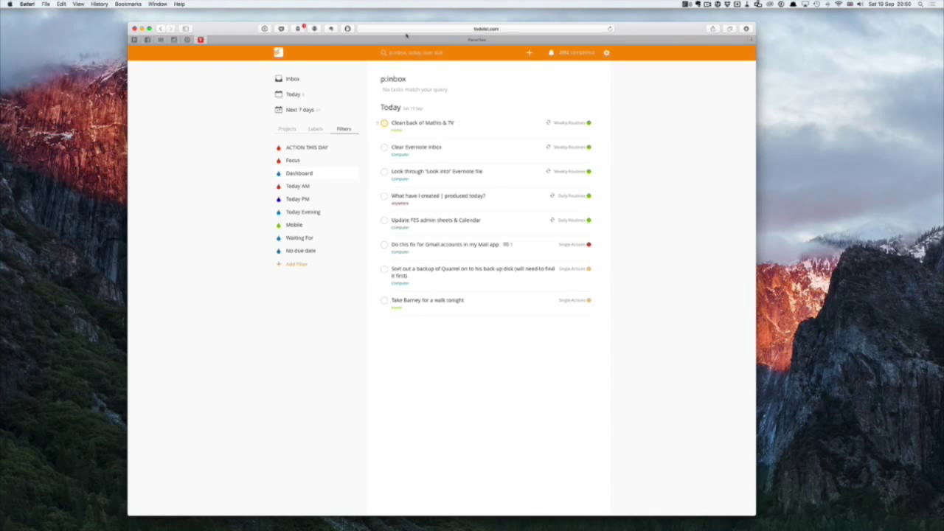
left_click(293, 95)
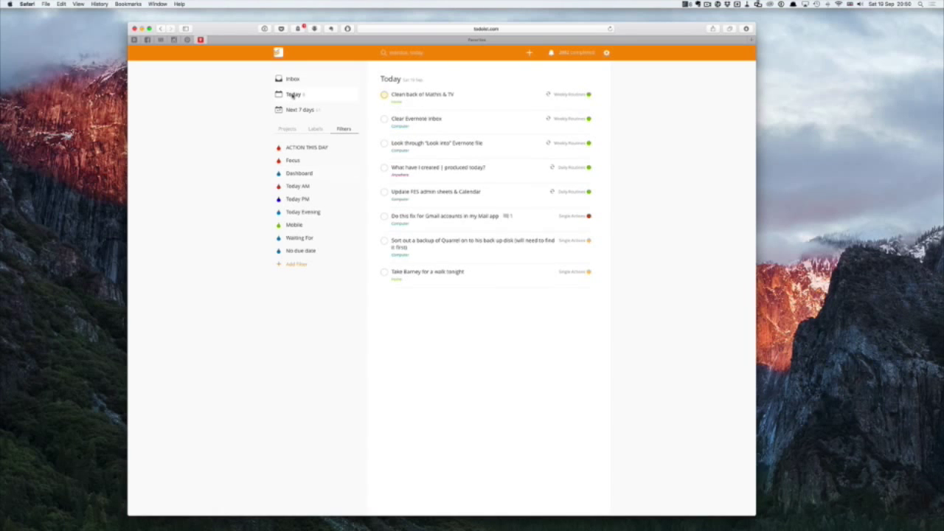
left_click(300, 174)
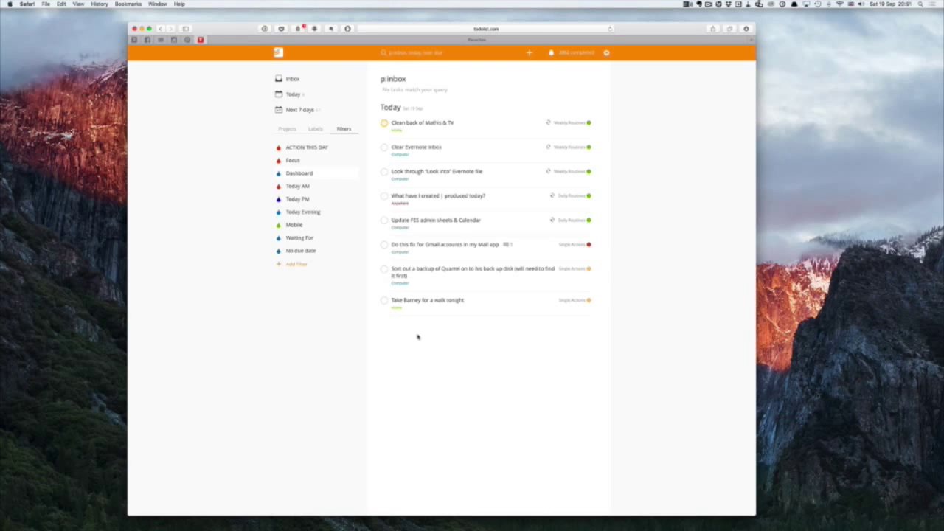
Collapse the PERSONAL project and view the Daily, Weekly and Monthly Routines lists under ROUTINES.
left_click(287, 129)
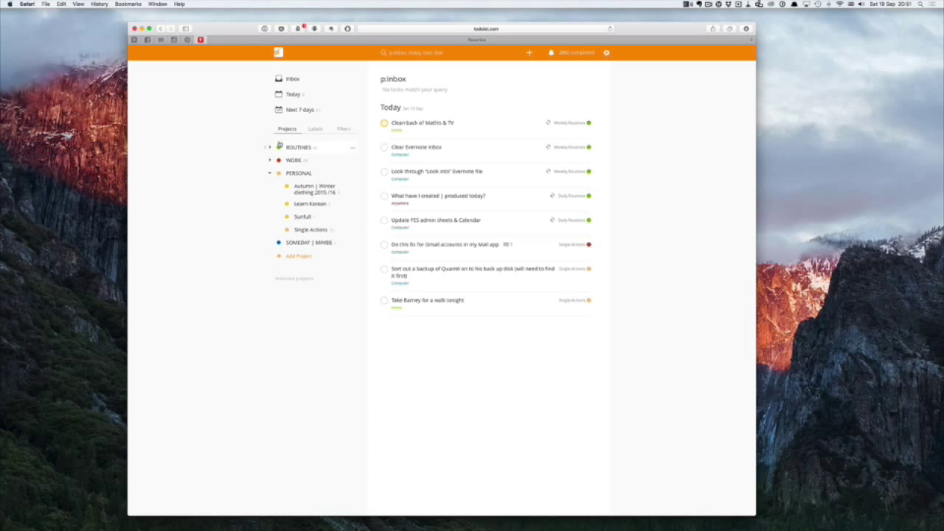
left_click(270, 173)
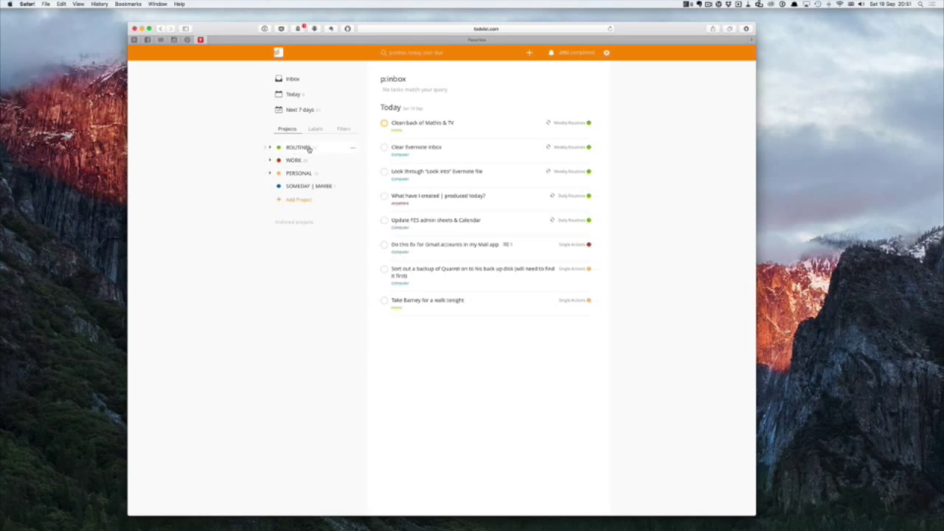
left_click(269, 148)
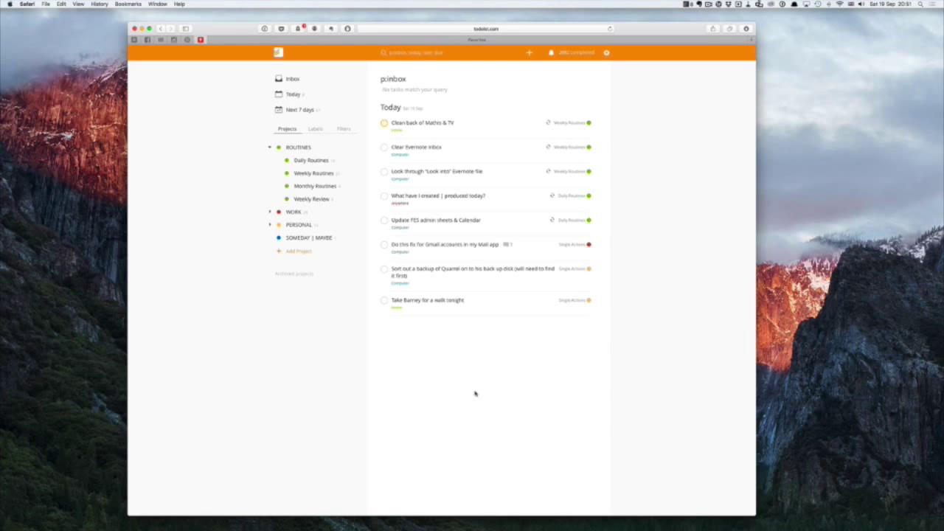
left_click(321, 165)
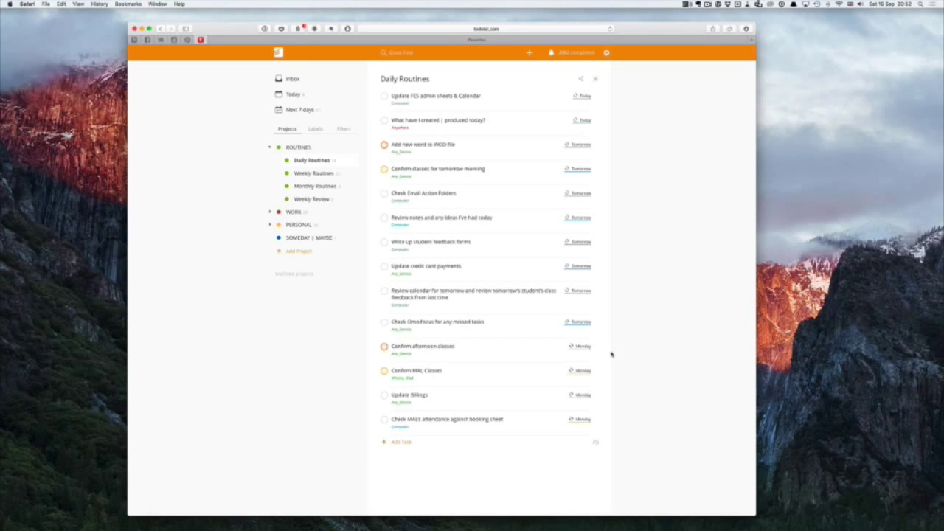
left_click(315, 174)
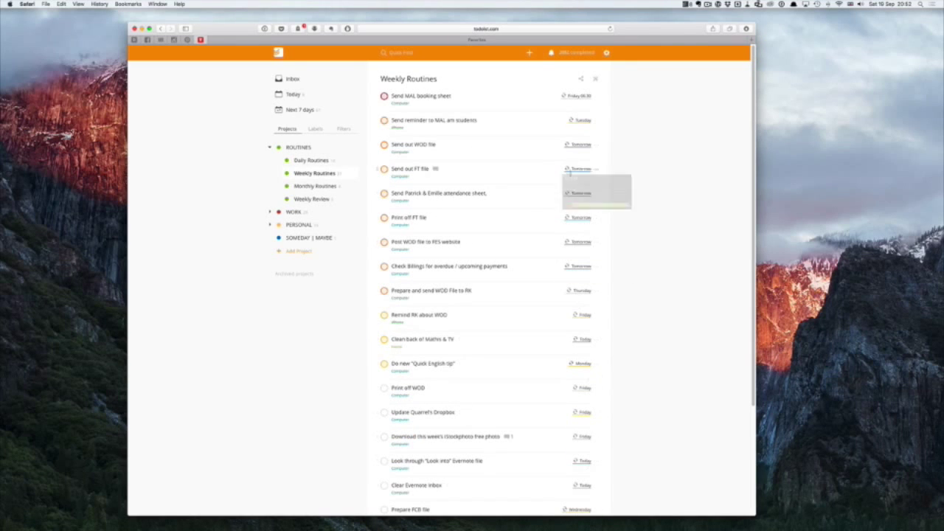
left_click(317, 188)
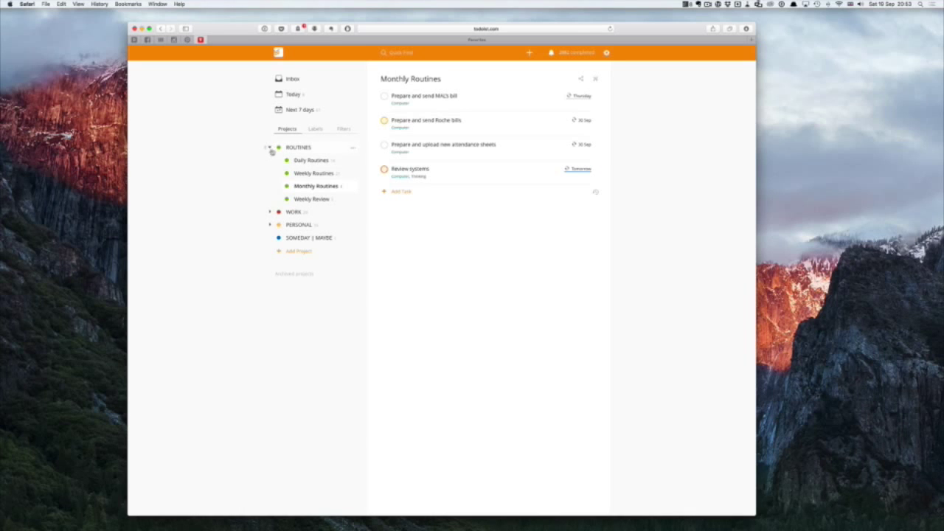
Collapse the ROUTINES project and expand WORK to view its subprojects.
left_click(270, 149)
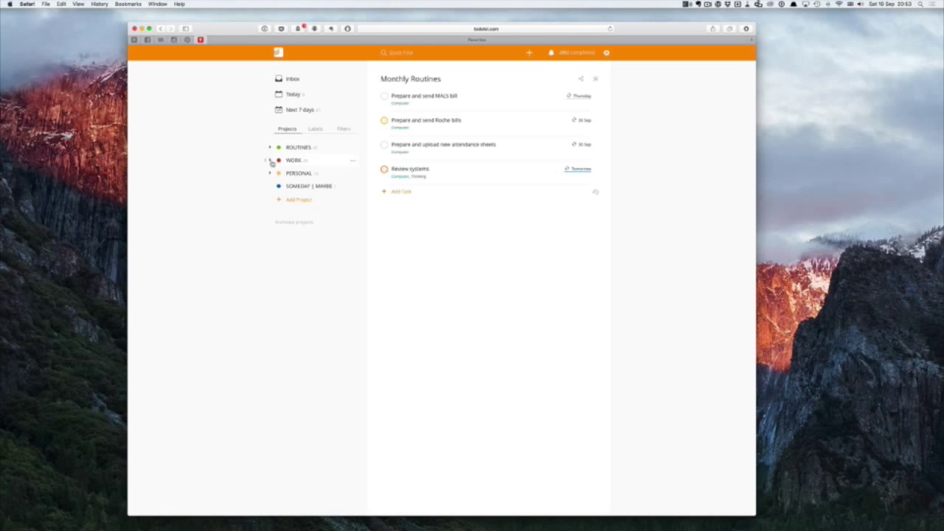
left_click(270, 160)
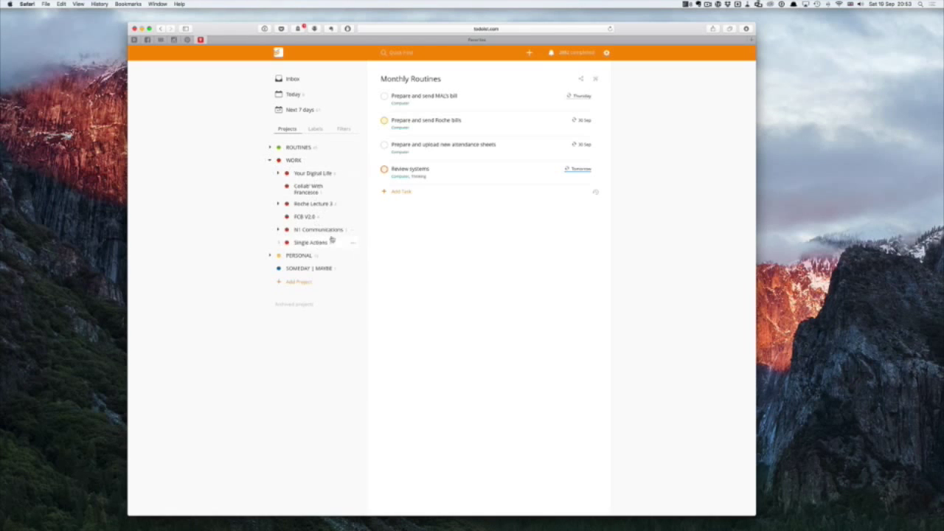
View the collaboration project under WORK, and switch the expanded project group from WORK to PERSONAL.
left_click(306, 191)
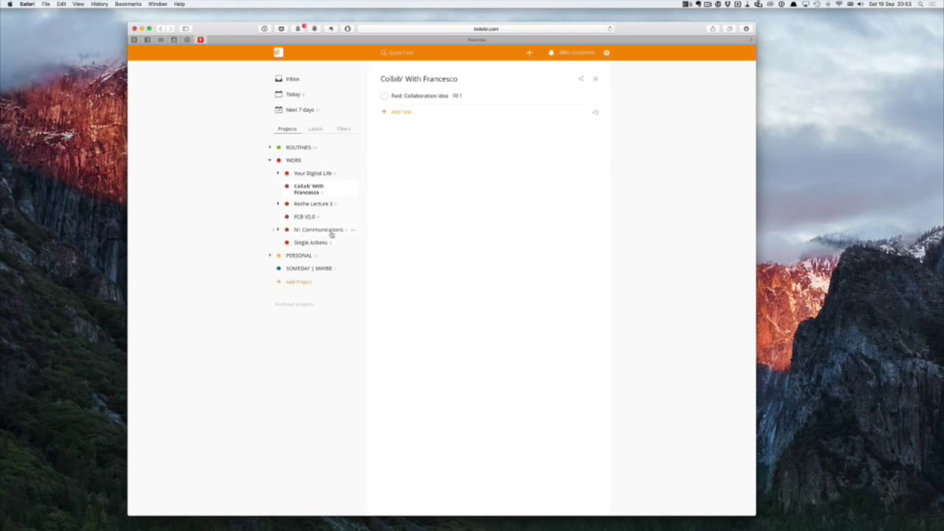
left_click(270, 160)
left_click(269, 173)
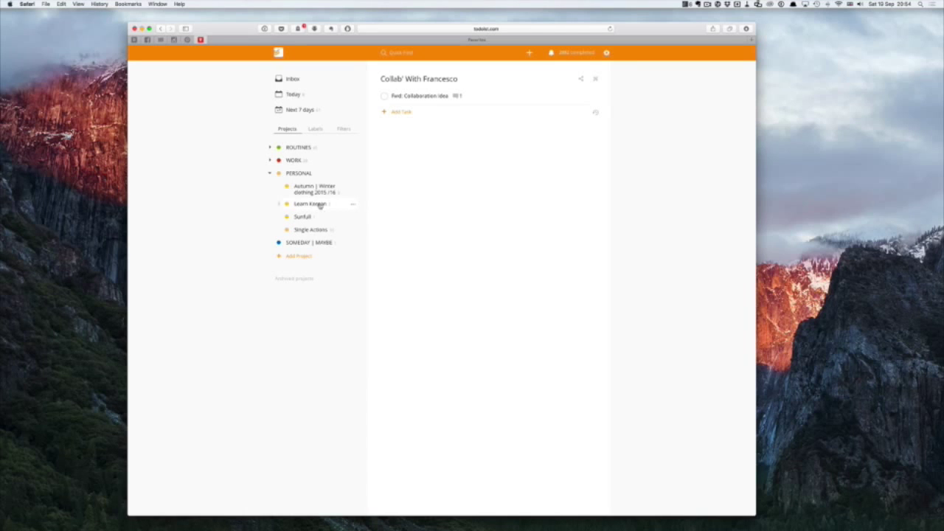
Check the Inbox and read the comment on the Order Trigger Mortis task in PERSONAL's Single Actions project.
left_click(294, 83)
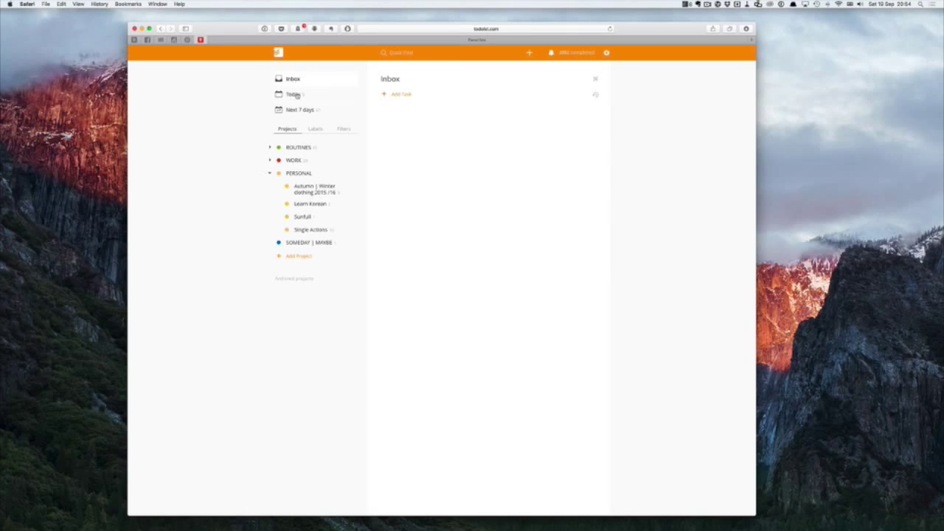
left_click(322, 231)
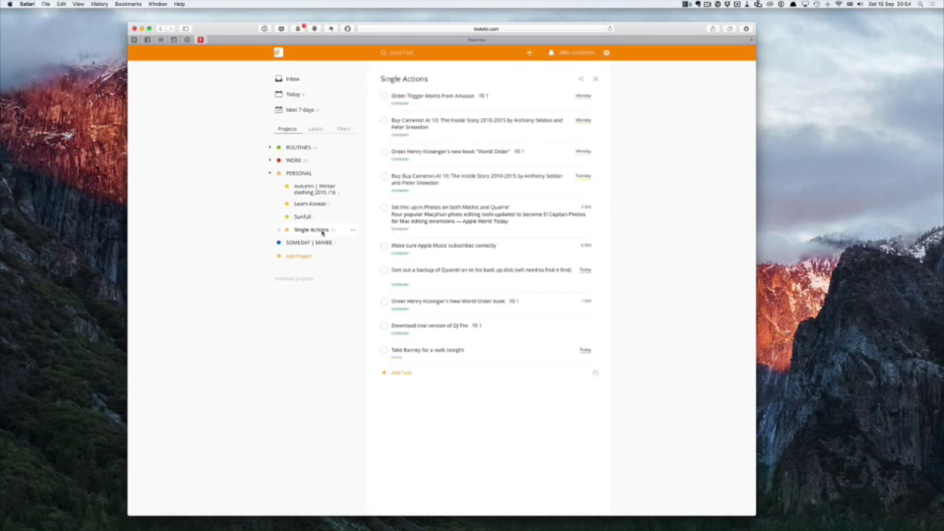
left_click(483, 96)
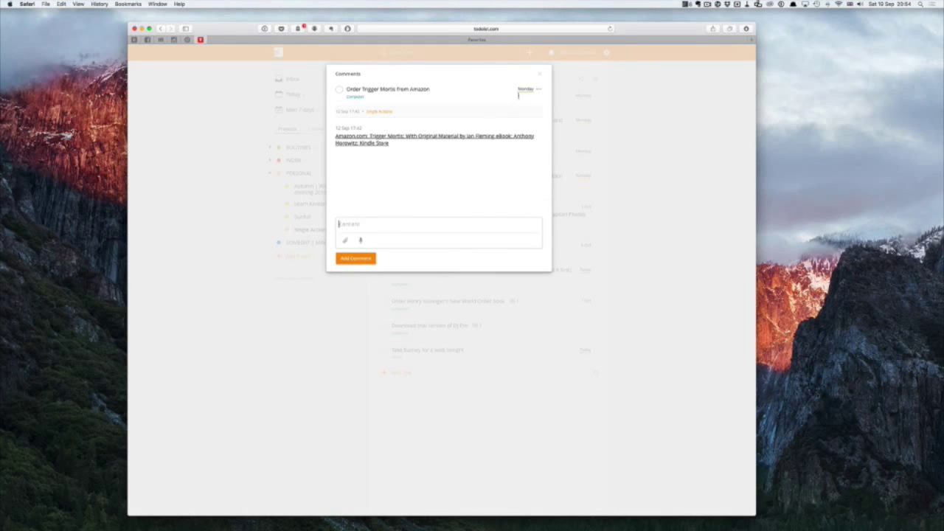
left_click(540, 75)
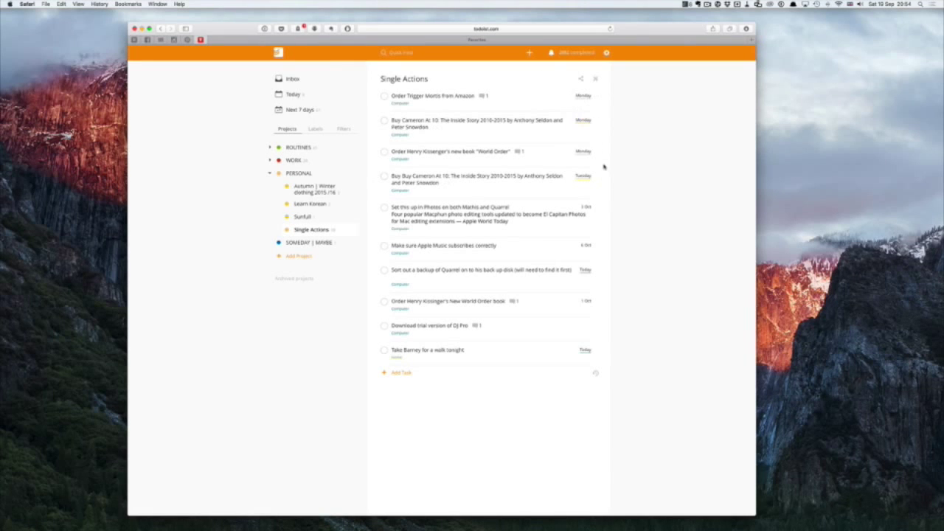
Postpone the first "Buy Cameron At 10" task in Single Actions by one month to 19 Oct and save it.
left_click(579, 121)
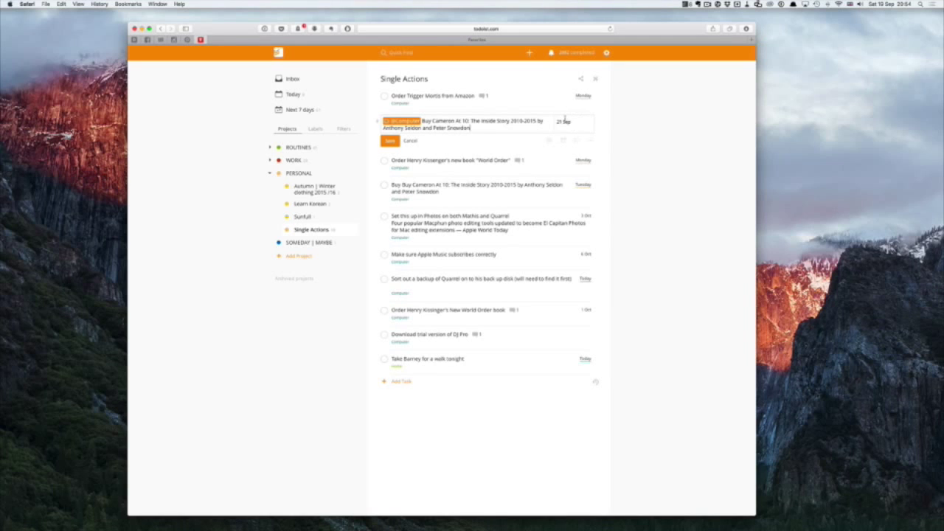
left_click(565, 120)
left_click(576, 141)
left_click(390, 140)
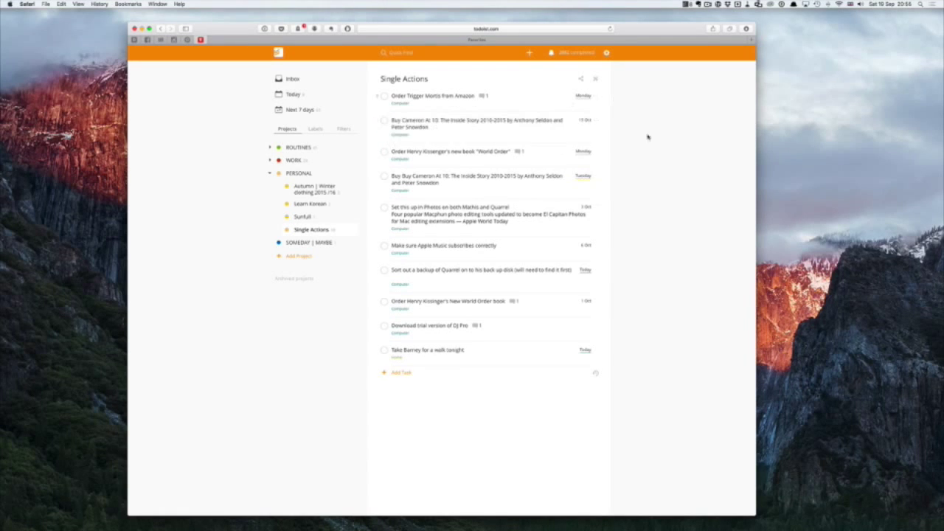
Try to reschedule the "World Order" book task with the Next week date option and save it.
left_click(579, 151)
left_click(575, 152)
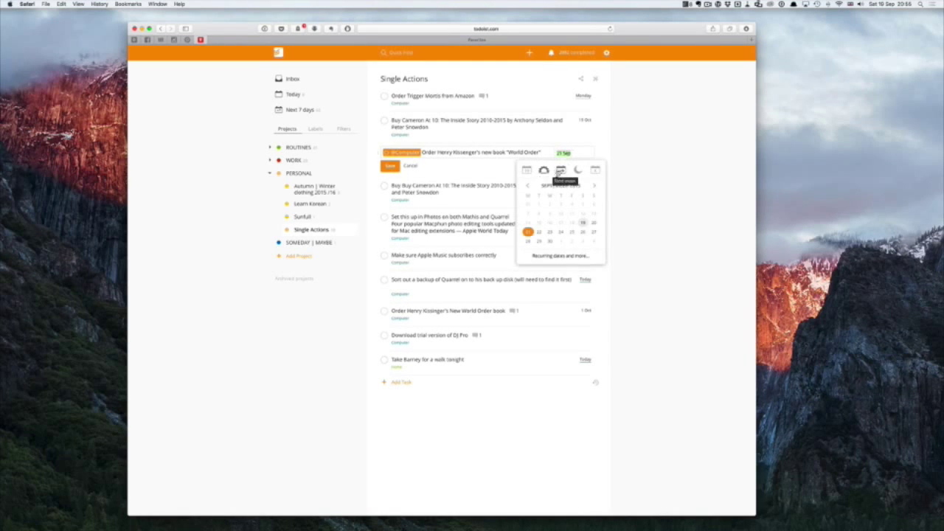
left_click(561, 170)
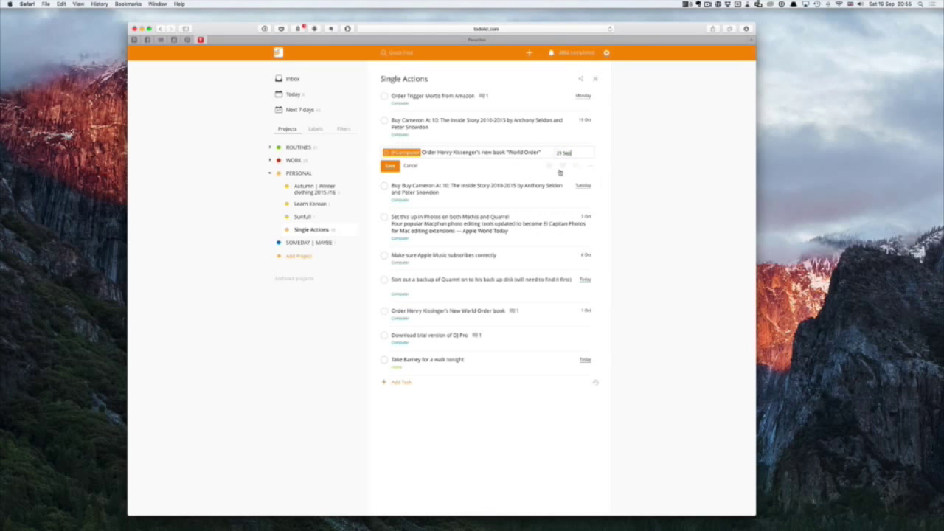
left_click(388, 168)
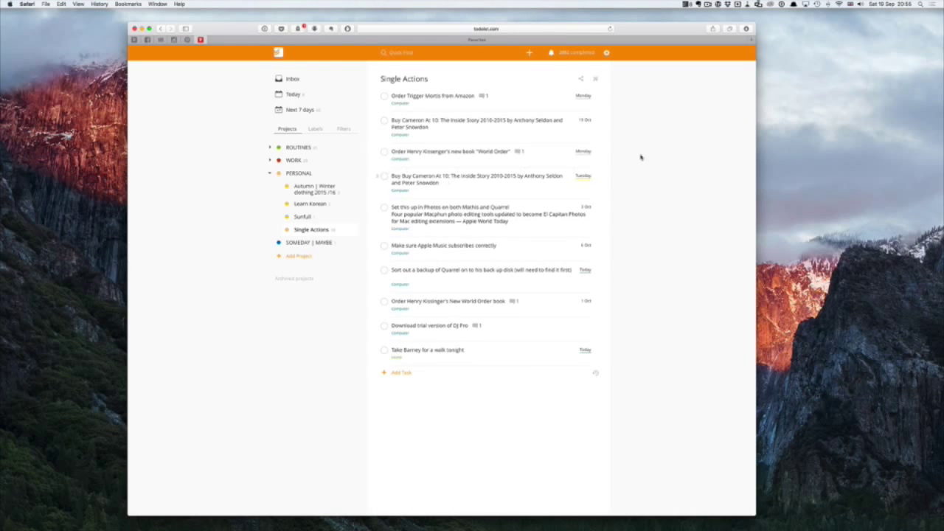
Set the due date of the Order Henry Kissenger's new book "World Order" task to 28 Sep and save it.
left_click(590, 152)
left_click(564, 152)
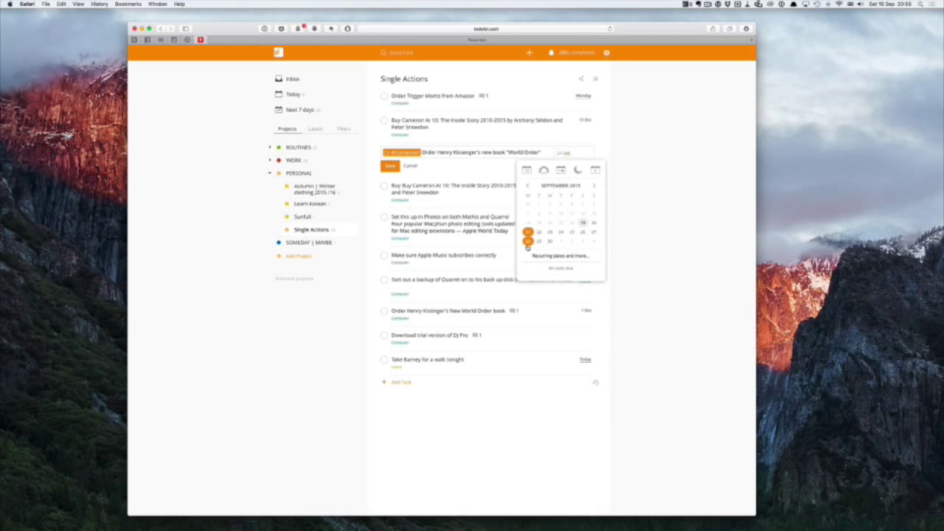
left_click(527, 241)
left_click(390, 166)
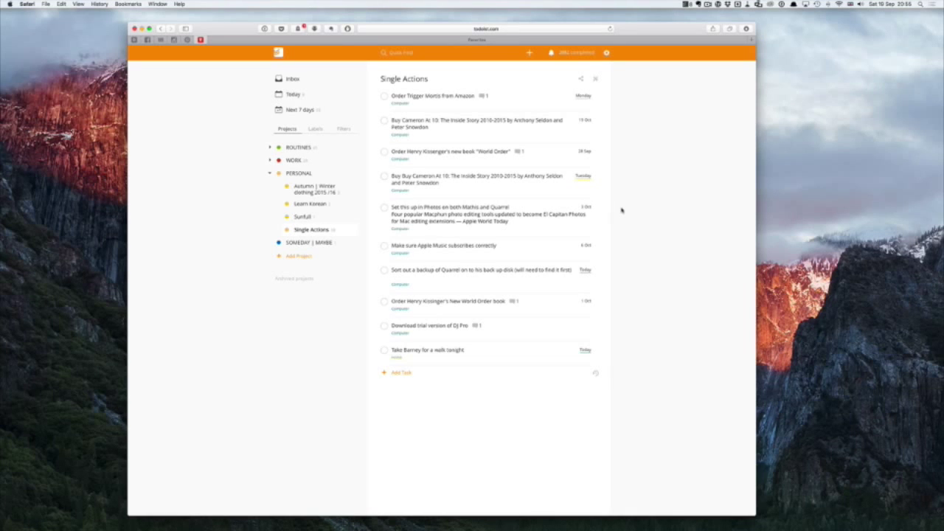
Collapse the PERSONAL project and show the Inbox.
left_click(270, 174)
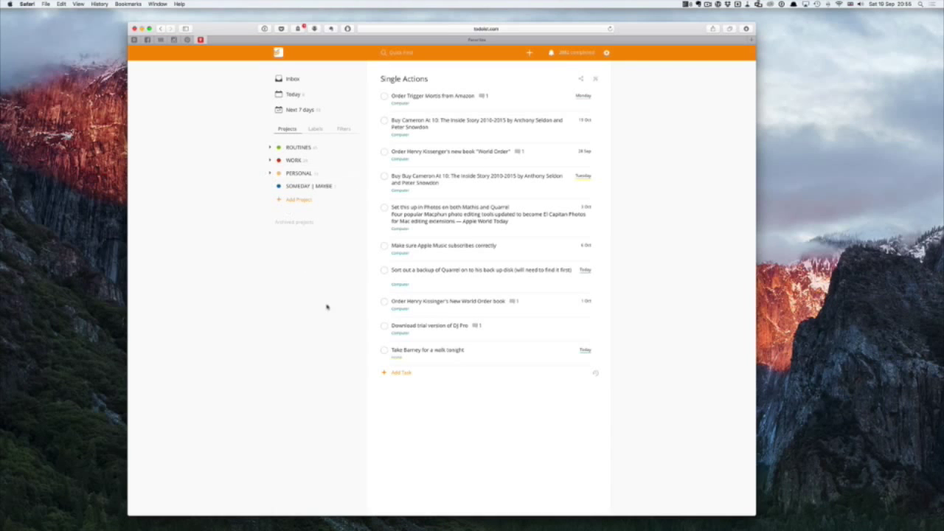
left_click(292, 81)
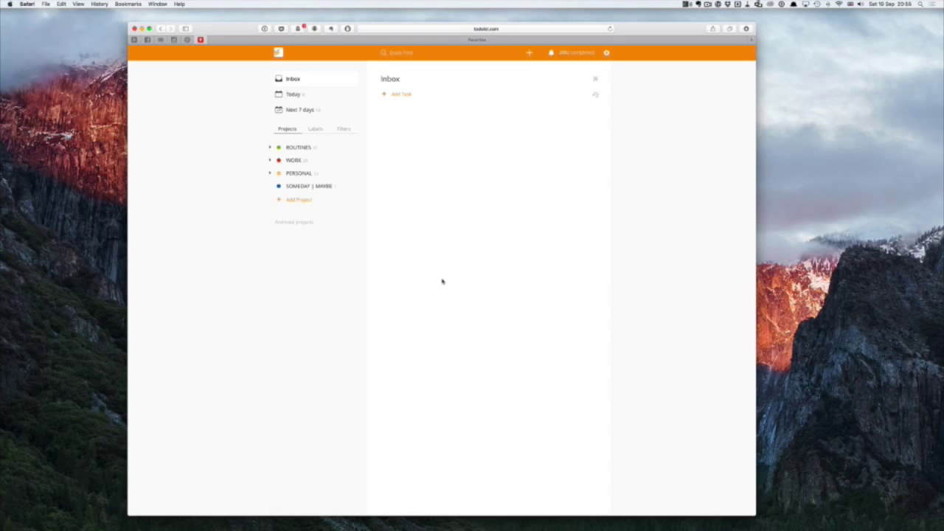
Try the Noir theme and the Todoist theme in the general settings.
left_click(606, 53)
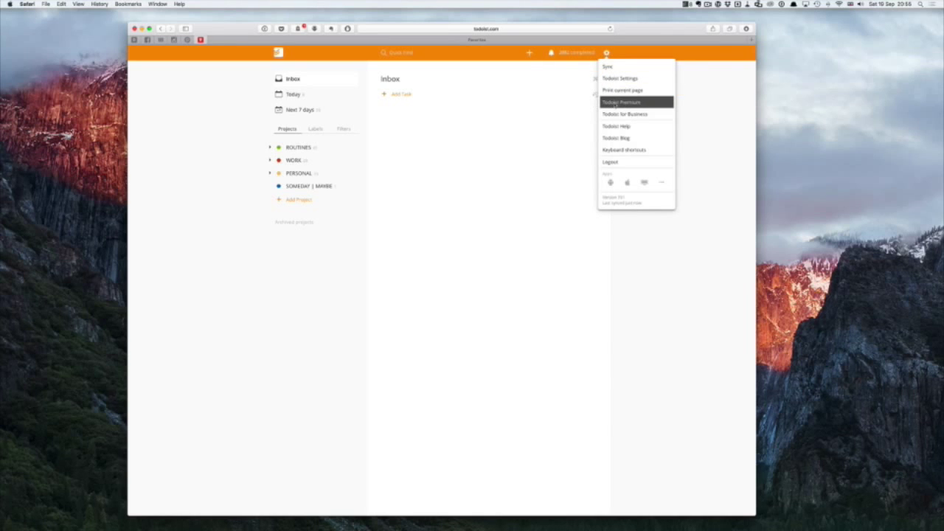
left_click(620, 78)
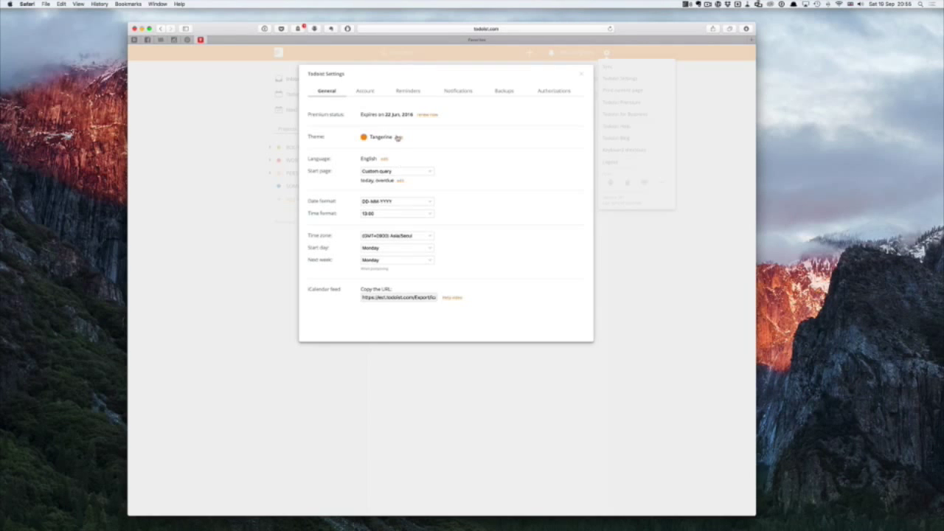
left_click(397, 138)
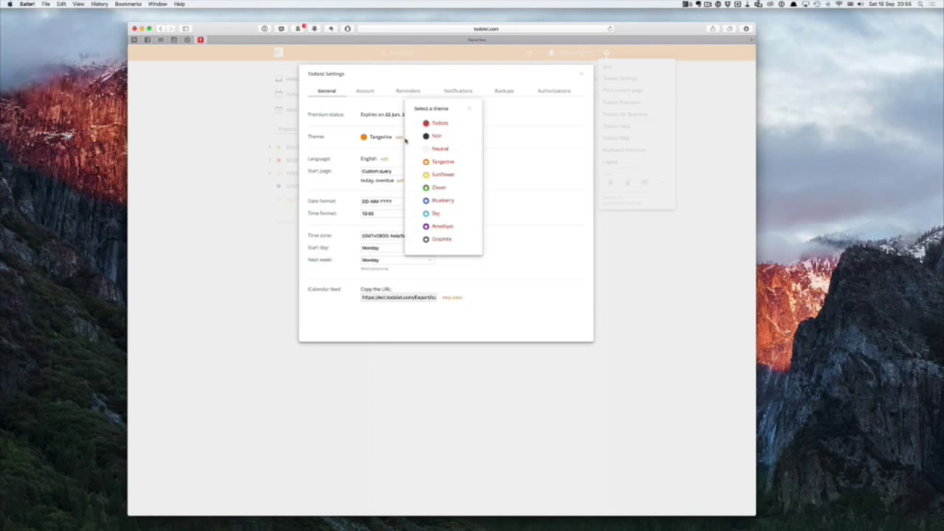
left_click(436, 136)
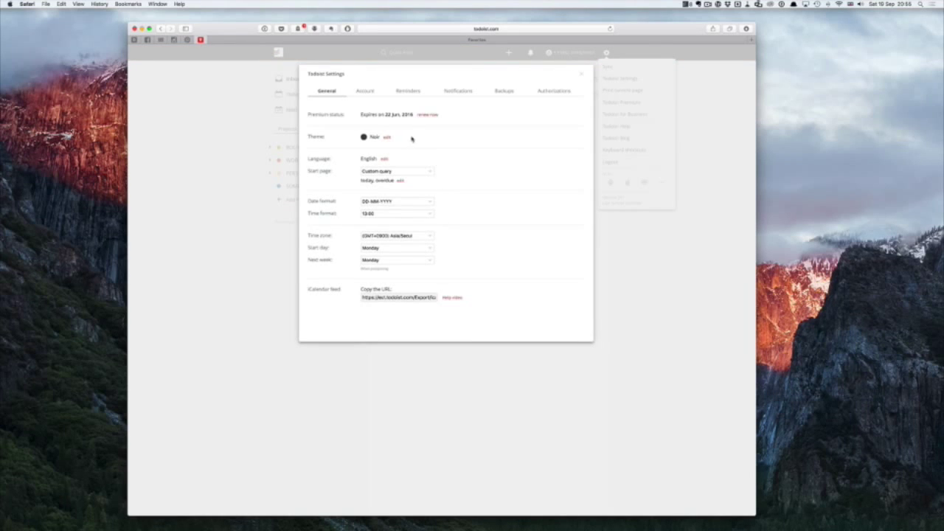
left_click(387, 138)
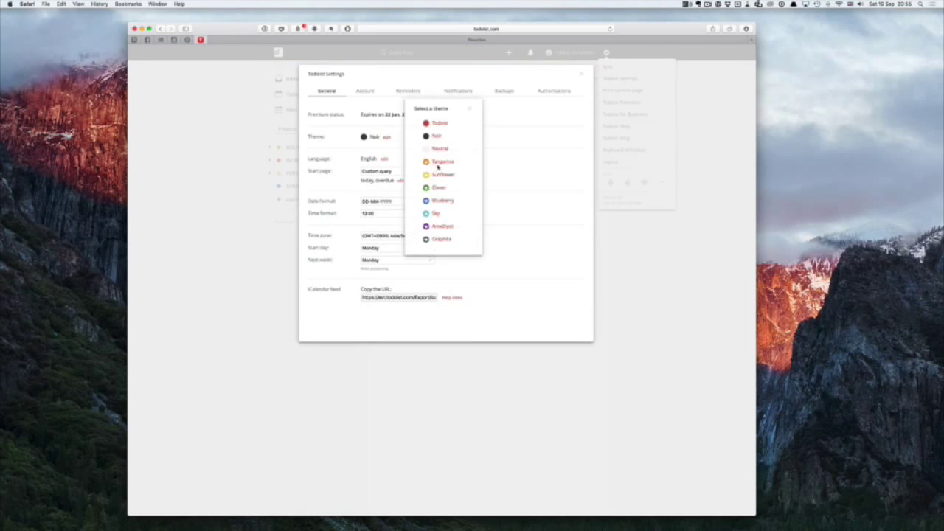
left_click(440, 124)
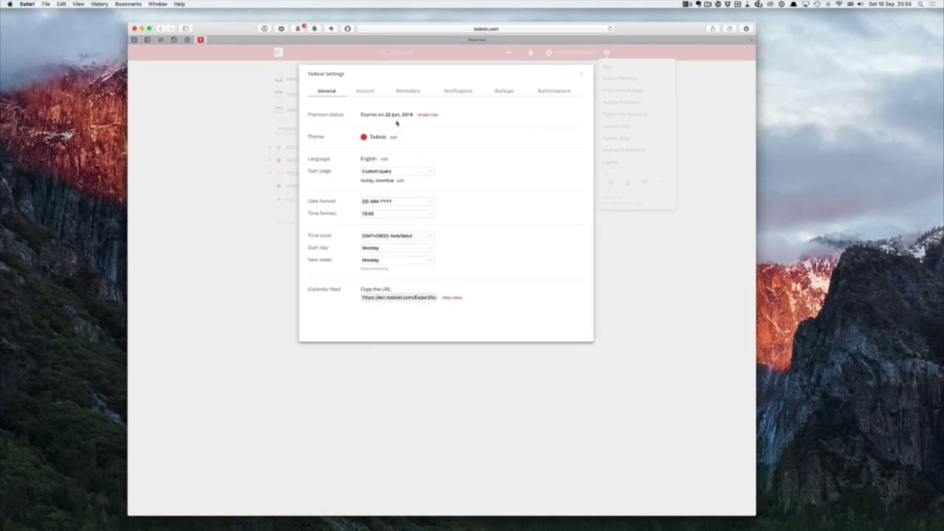
Set the theme back to Tangerine and close the settings.
left_click(393, 139)
left_click(441, 163)
left_click(582, 76)
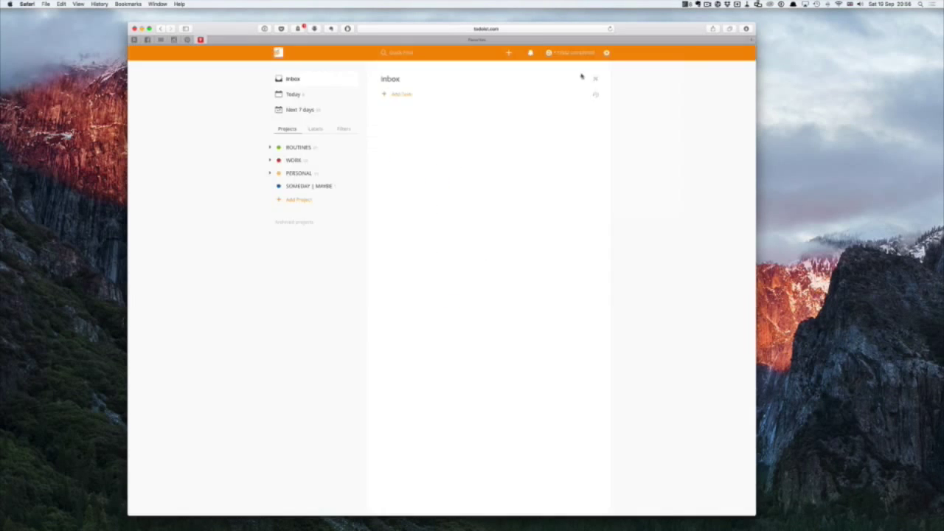